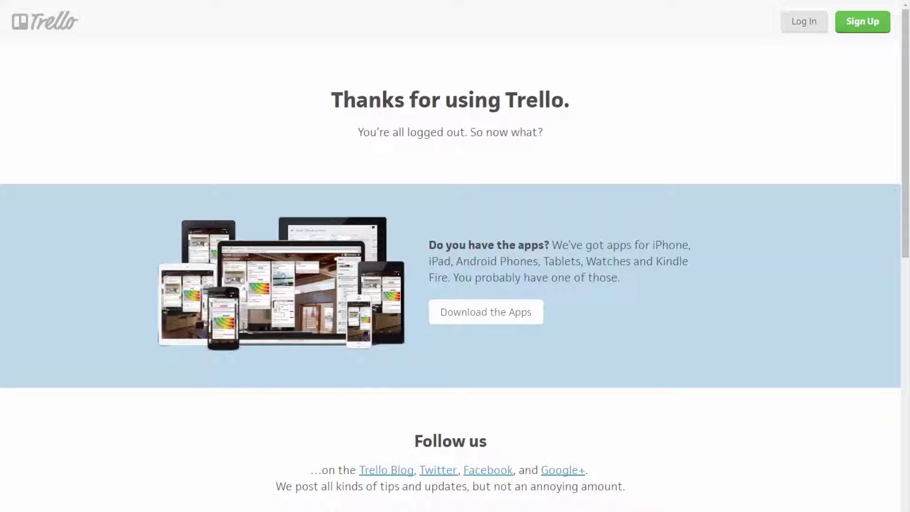
Log in to the Trello account with its email and password to reach the starred boards overview.
{"action": "left_click", "coordinate": [814, 30]}
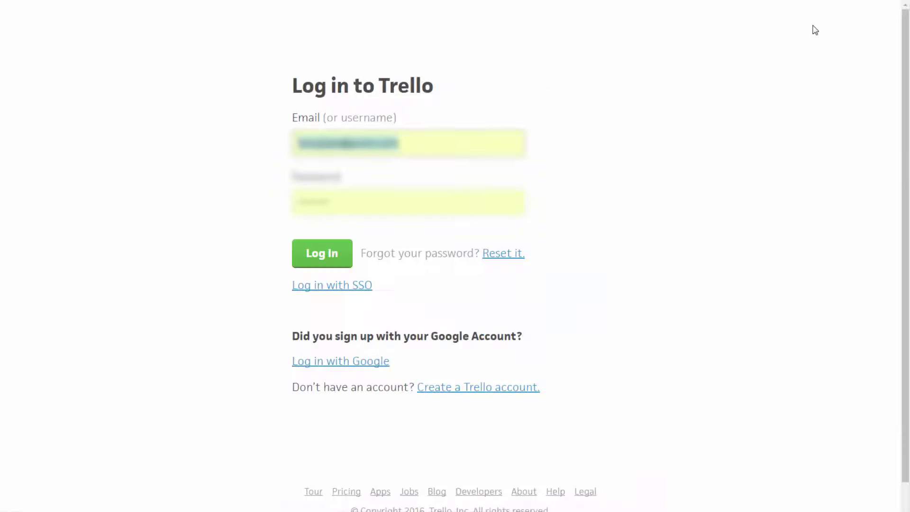
{"action": "left_click", "coordinate": [330, 261]}
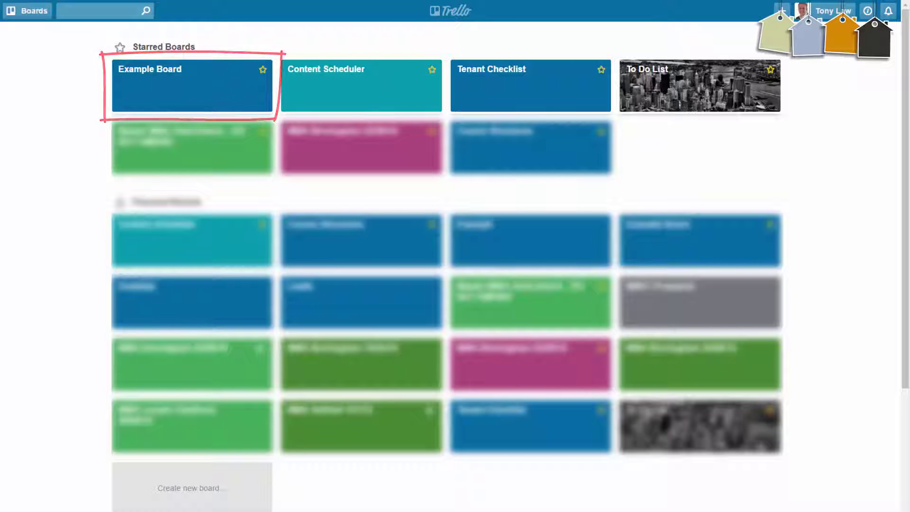
On Example Board, add a present-buying card to the Today list and drag it into This Week.
{"action": "left_click", "coordinate": [225, 87]}
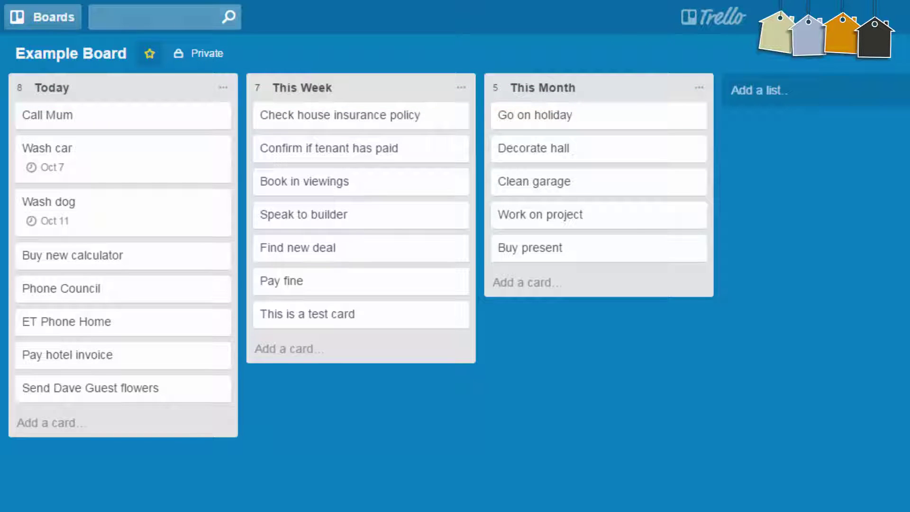
{"action": "left_click", "coordinate": [76, 424]}
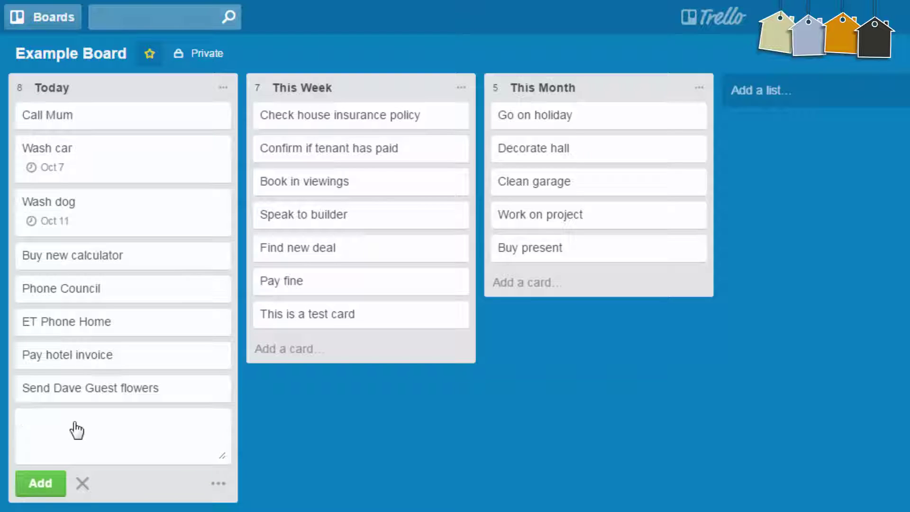
{"action": "type", "text": "Buy Lianna a present"}
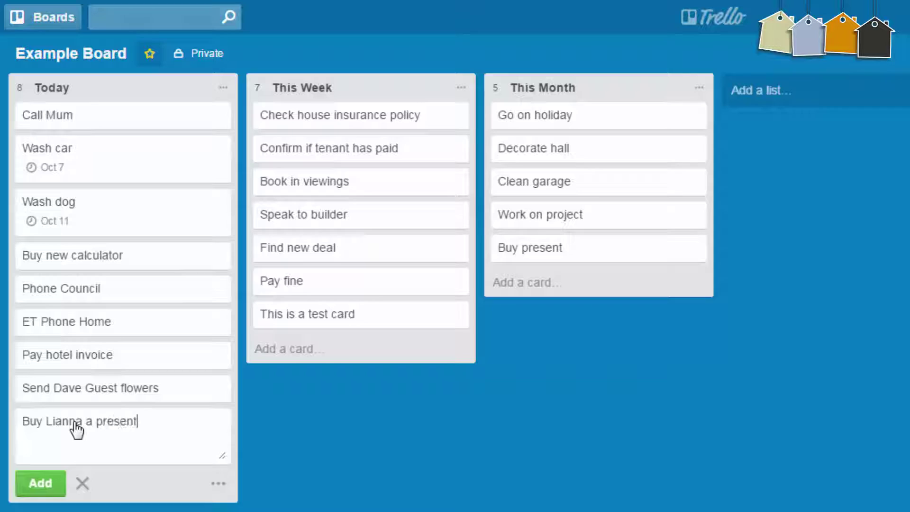
{"action": "key", "text": "Return"}
{"action": "key", "text": "Escape"}
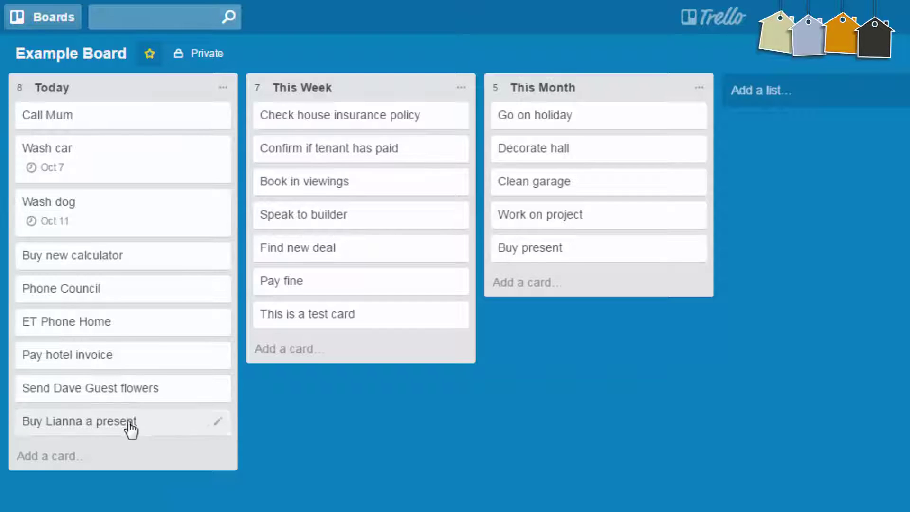
{"action": "left_click_drag", "start_coordinate": [134, 430], "coordinate": [363, 357]}
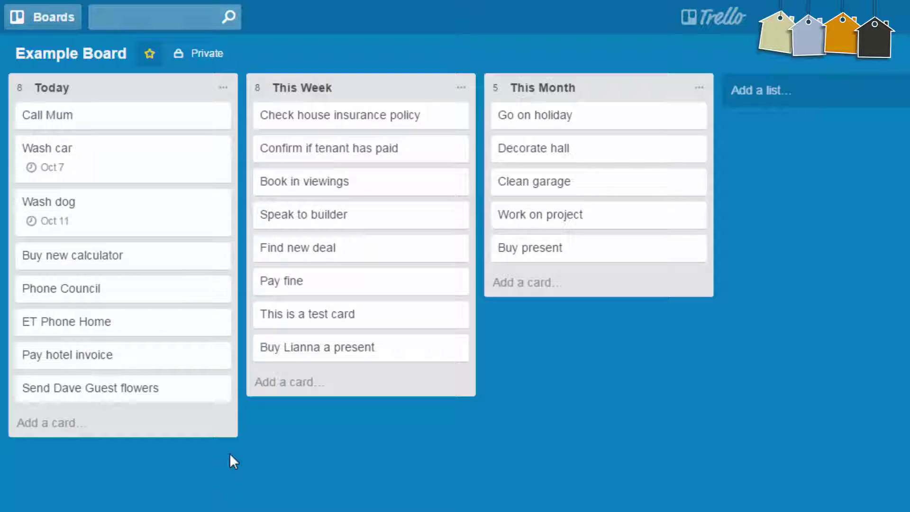
Open the present card, view Members and Labels without adding any, and start a checklist.
{"action": "left_click", "coordinate": [368, 353]}
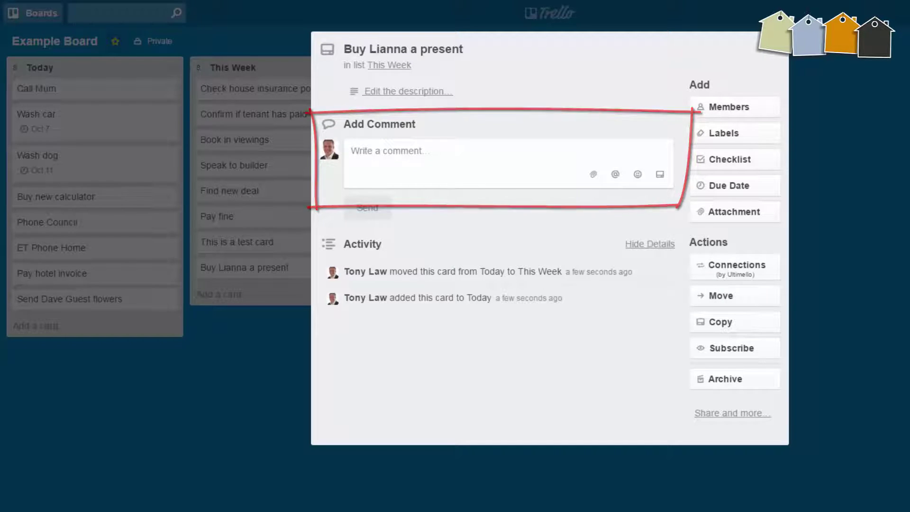
{"action": "left_click", "coordinate": [744, 111]}
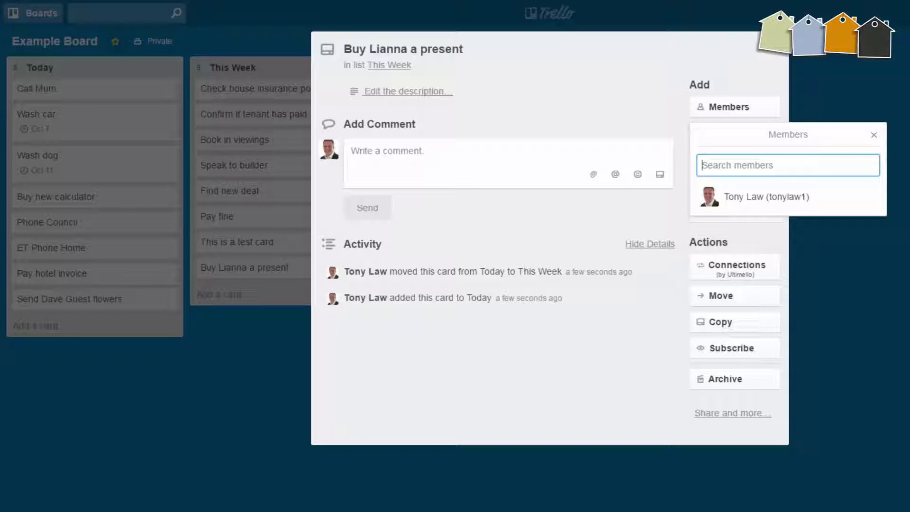
{"action": "key", "text": "Escape"}
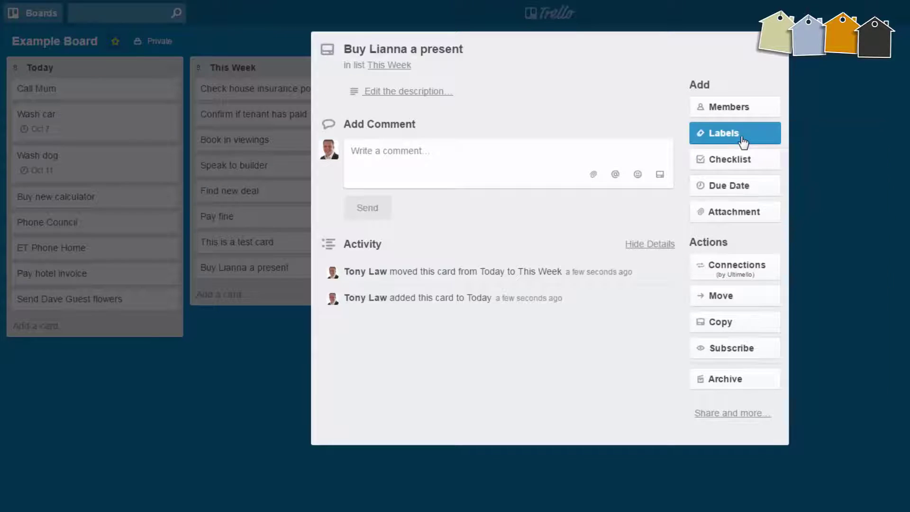
{"action": "left_click", "coordinate": [739, 135]}
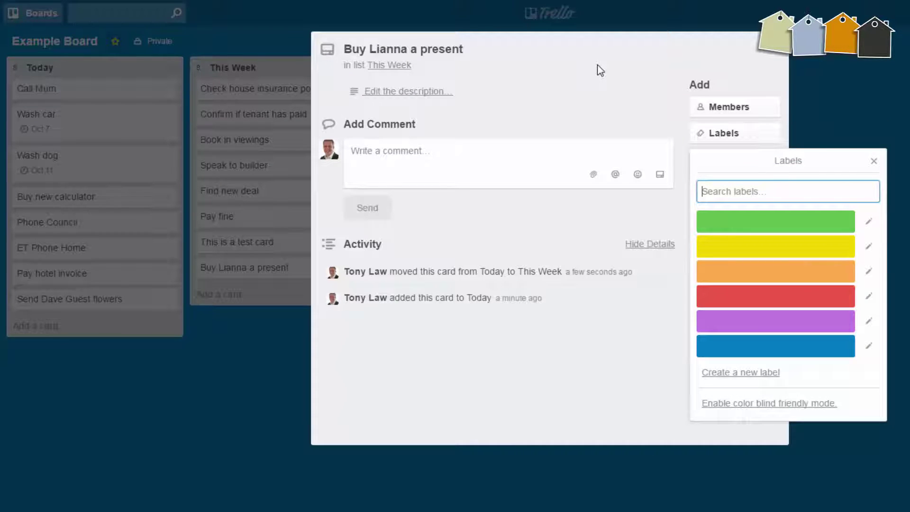
{"action": "left_click", "coordinate": [873, 161]}
{"action": "left_click", "coordinate": [733, 161]}
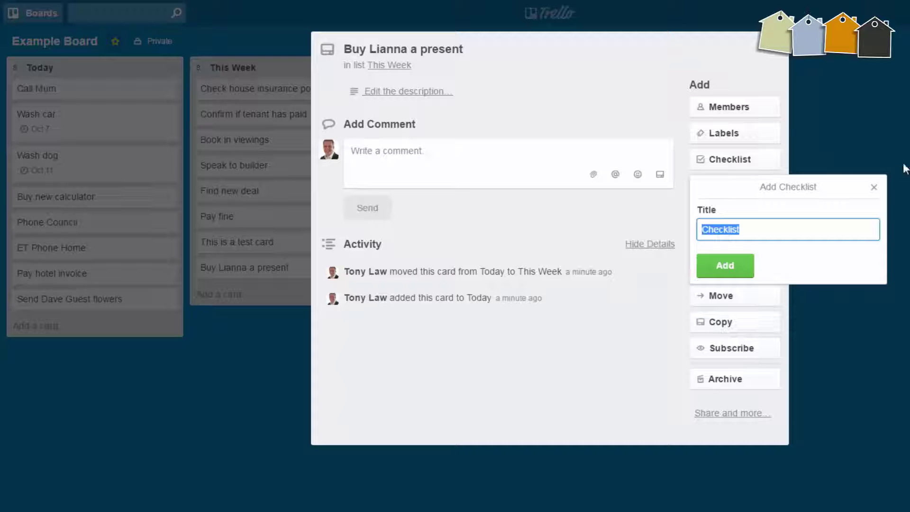
Cancel the checklist and give the present card a due date of Oct 10, 12:00 PM.
{"action": "left_click", "coordinate": [874, 188]}
{"action": "left_click", "coordinate": [729, 187]}
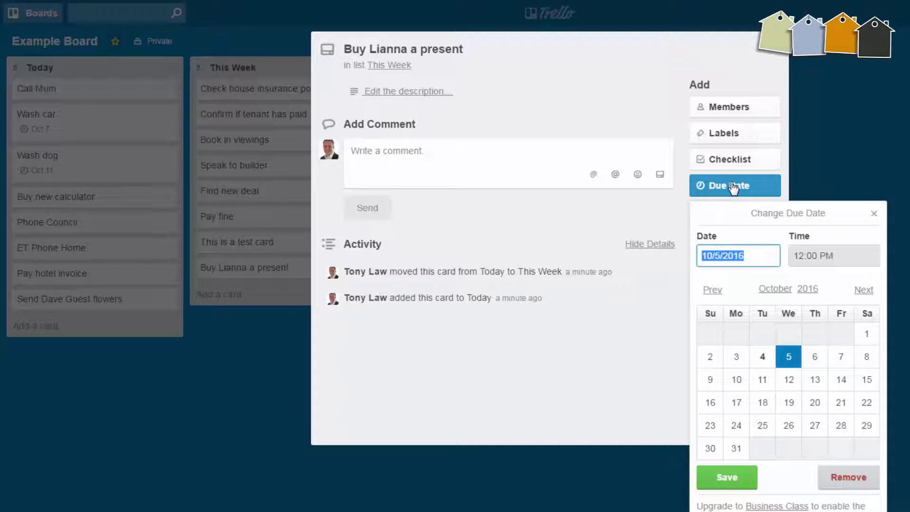
{"action": "left_click", "coordinate": [737, 382]}
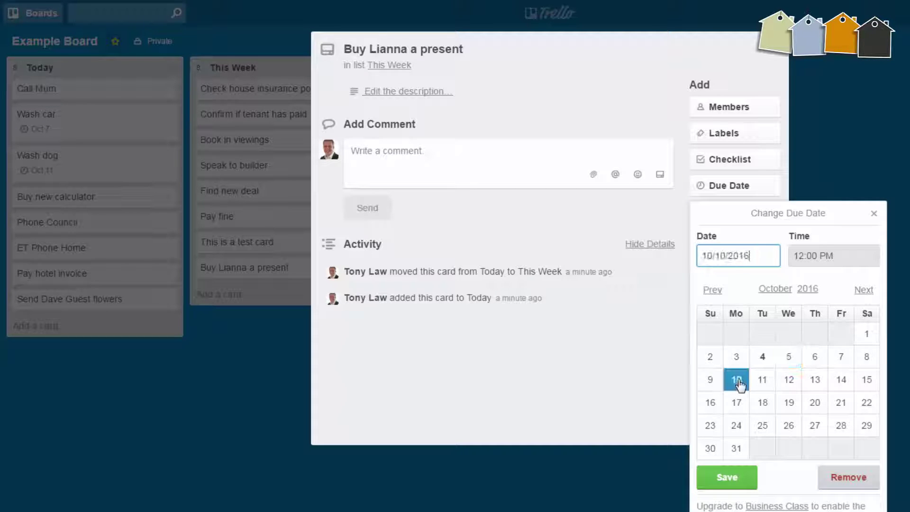
{"action": "left_click", "coordinate": [727, 478]}
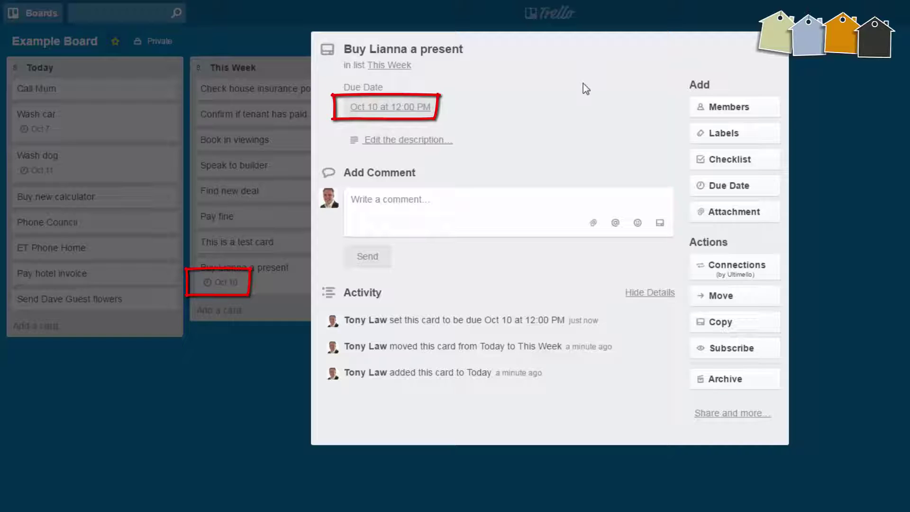
Check the attachment sources, then close the card to return to Example Board.
{"action": "left_click", "coordinate": [751, 217]}
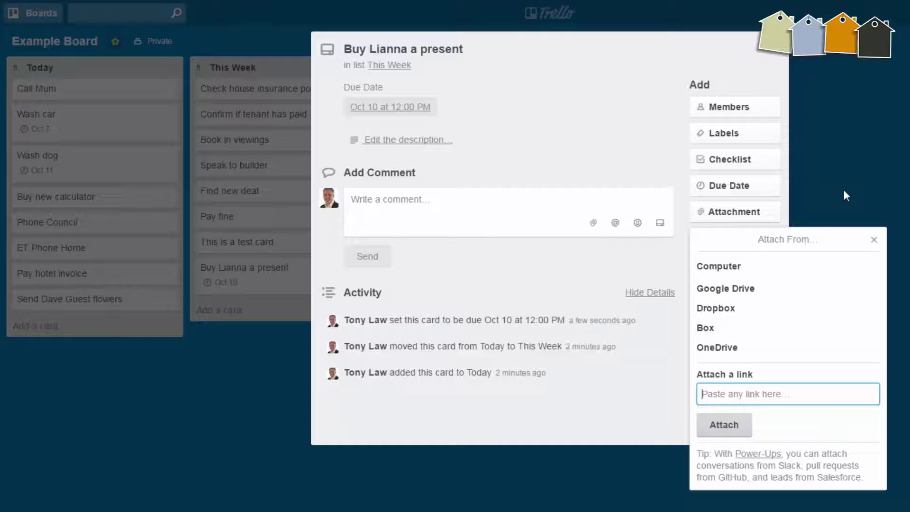
{"action": "left_click", "coordinate": [867, 191]}
{"action": "left_click", "coordinate": [867, 190]}
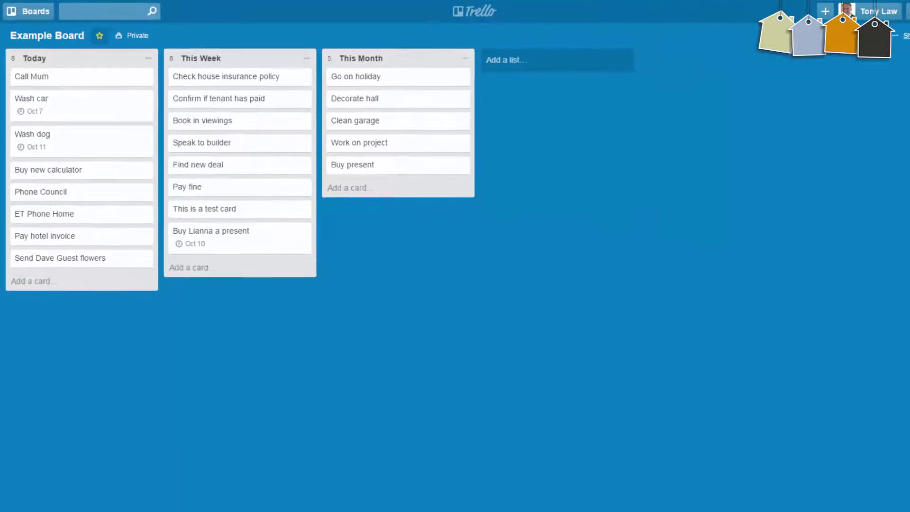
Open the Content Scheduler board and scroll through its Unused Video Ideas list.
{"action": "left_click", "coordinate": [29, 13]}
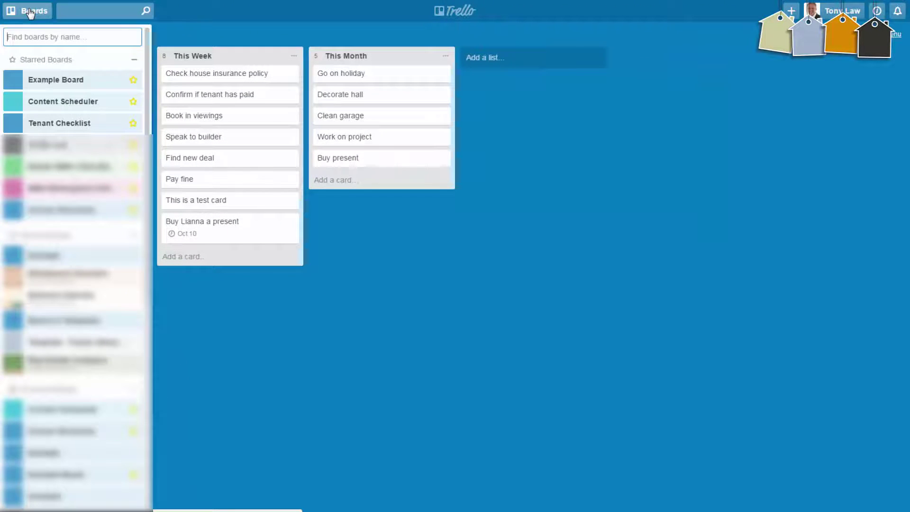
{"action": "left_click", "coordinate": [64, 104]}
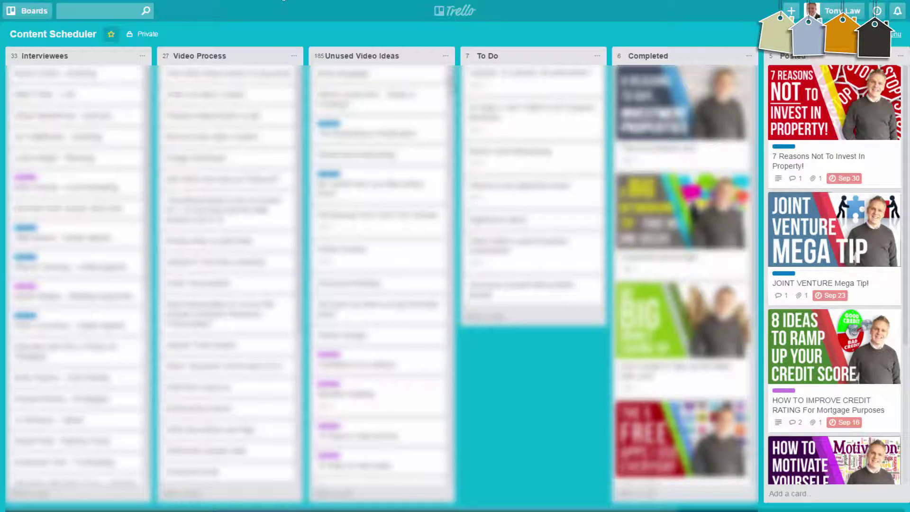
{"action": "scroll", "coordinate": [382, 275], "scroll_direction": "down", "scroll_amount": 10}
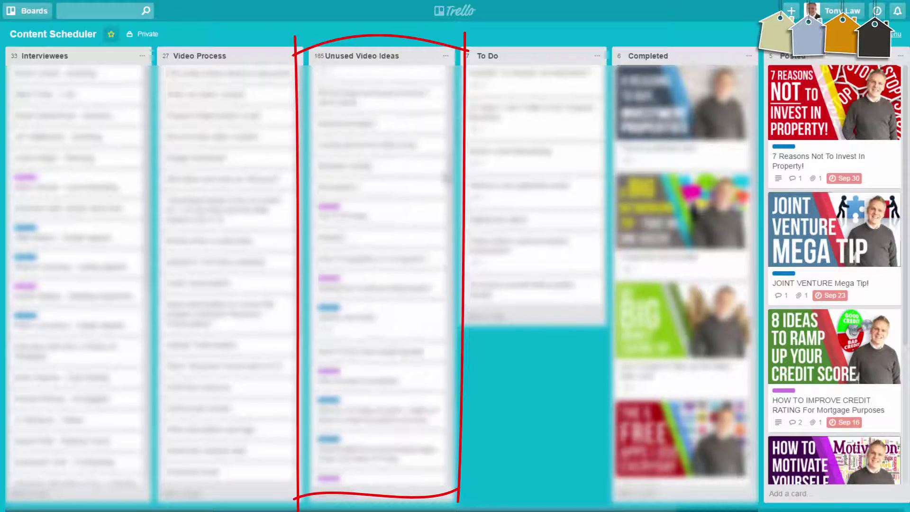
{"action": "scroll", "coordinate": [382, 275], "scroll_direction": "down", "scroll_amount": 10}
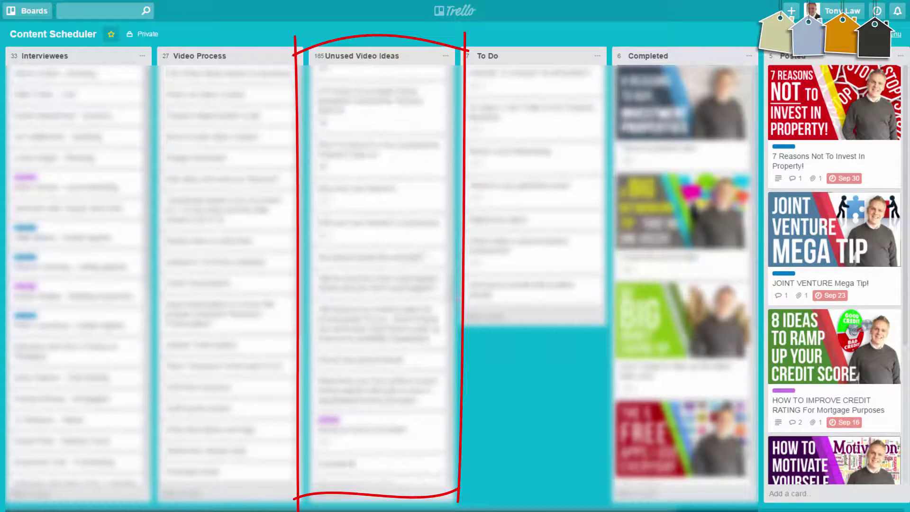
{"action": "scroll", "coordinate": [382, 275], "scroll_direction": "down", "scroll_amount": 10}
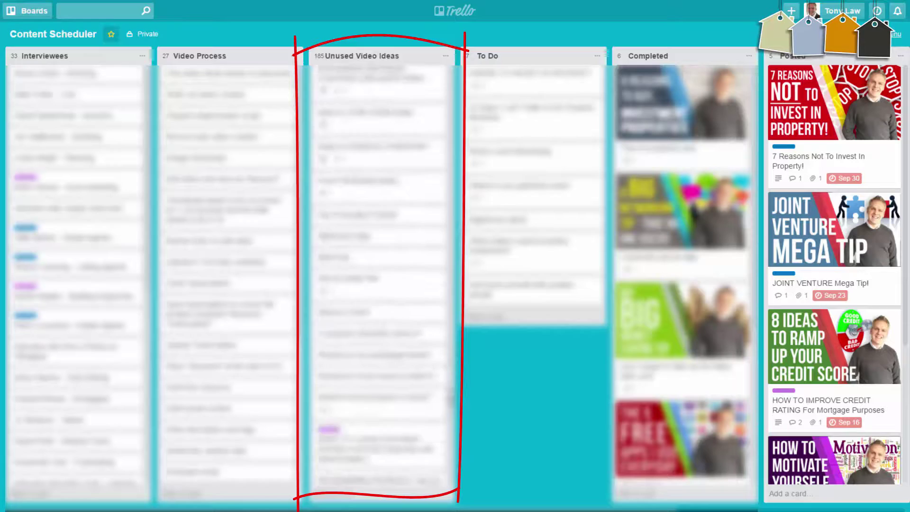
{"action": "scroll", "coordinate": [382, 275], "scroll_direction": "down", "scroll_amount": 10}
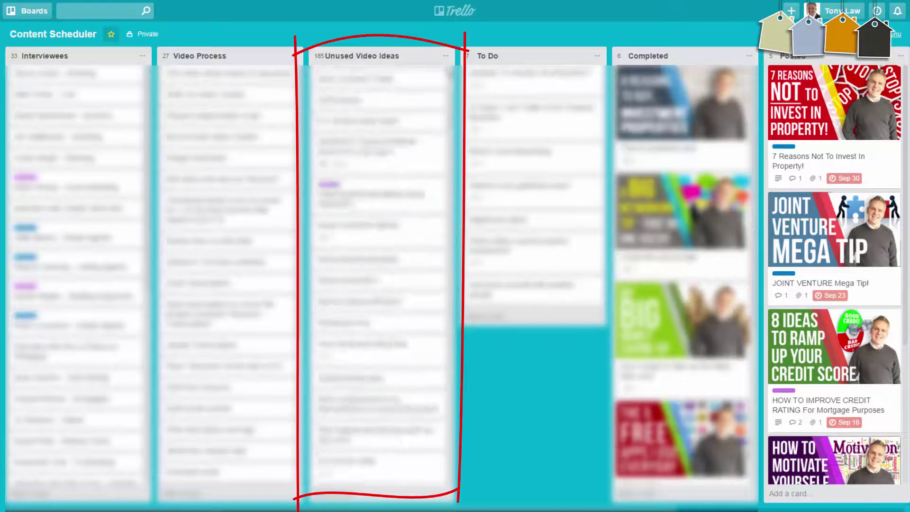
{"action": "left_click", "coordinate": [37, 11]}
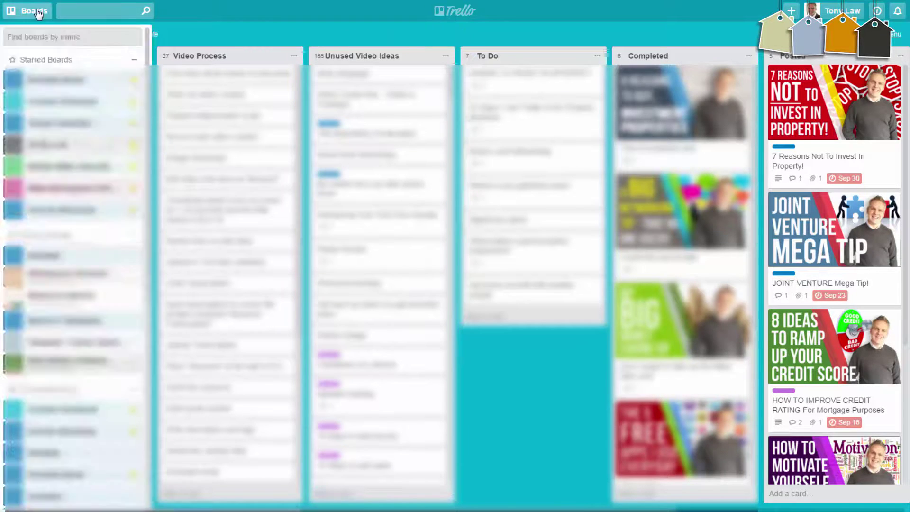
Open the Tenant Checklist board and view the Blank Checklists card (0/42 items), then close it.
{"action": "left_click", "coordinate": [47, 145]}
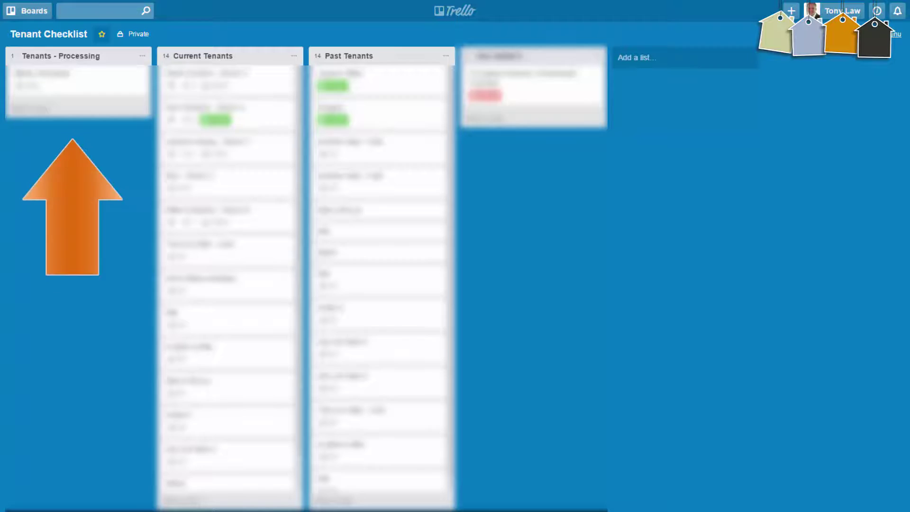
{"action": "left_click", "coordinate": [65, 76]}
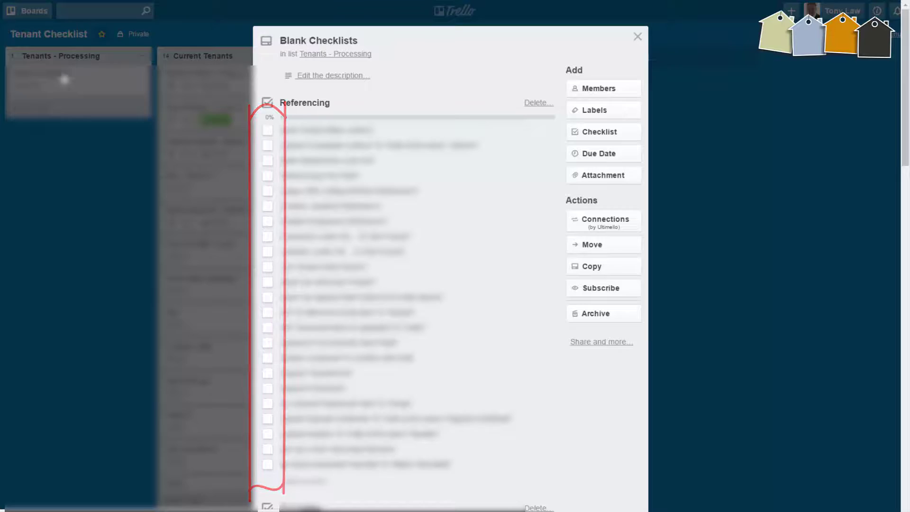
{"action": "key", "text": "Escape"}
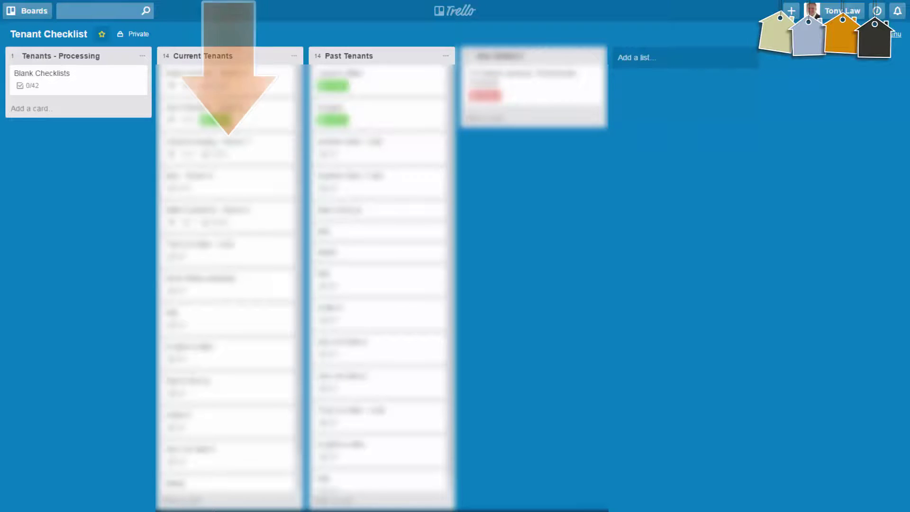